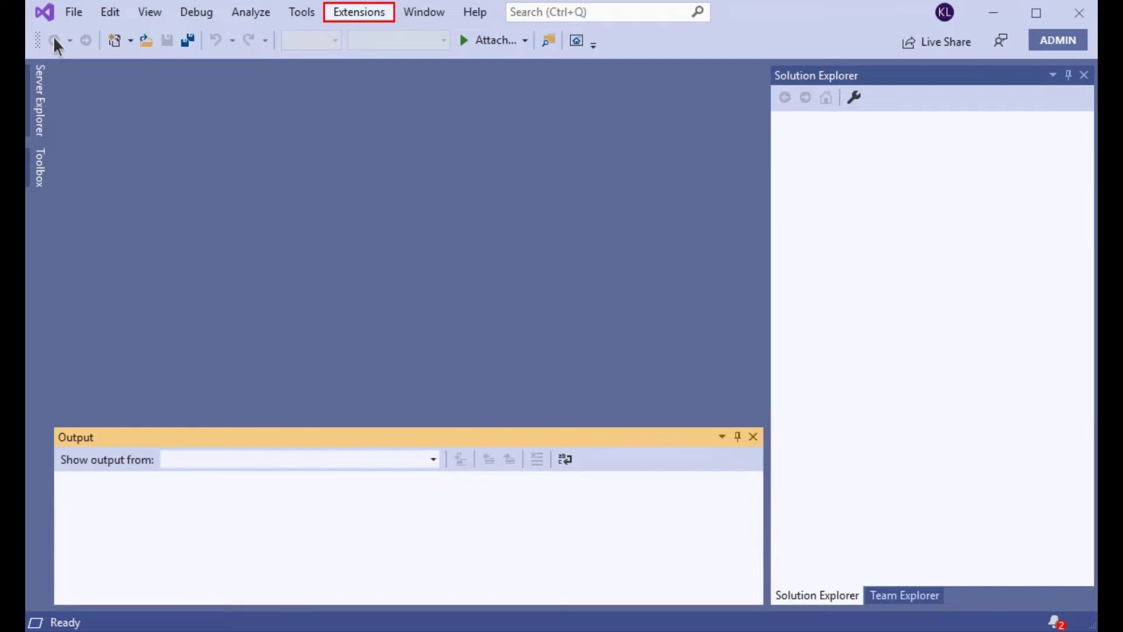
Search the online marketplace for 'fortify' and download Fortify Security Assistant for Visual Studio
left_click(366, 17)
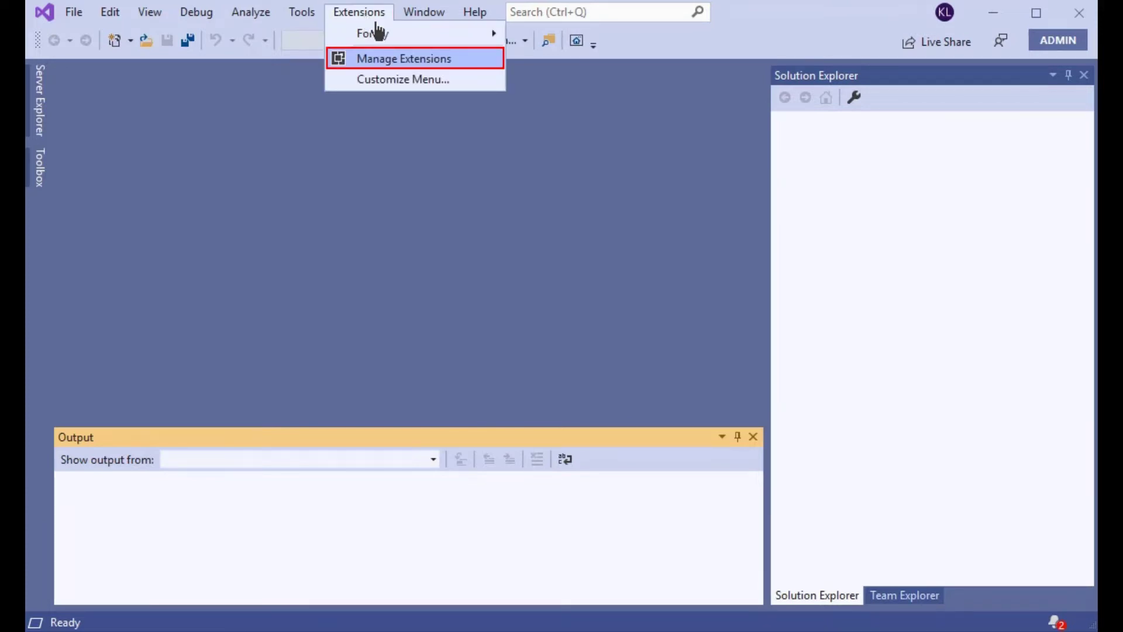
left_click(416, 60)
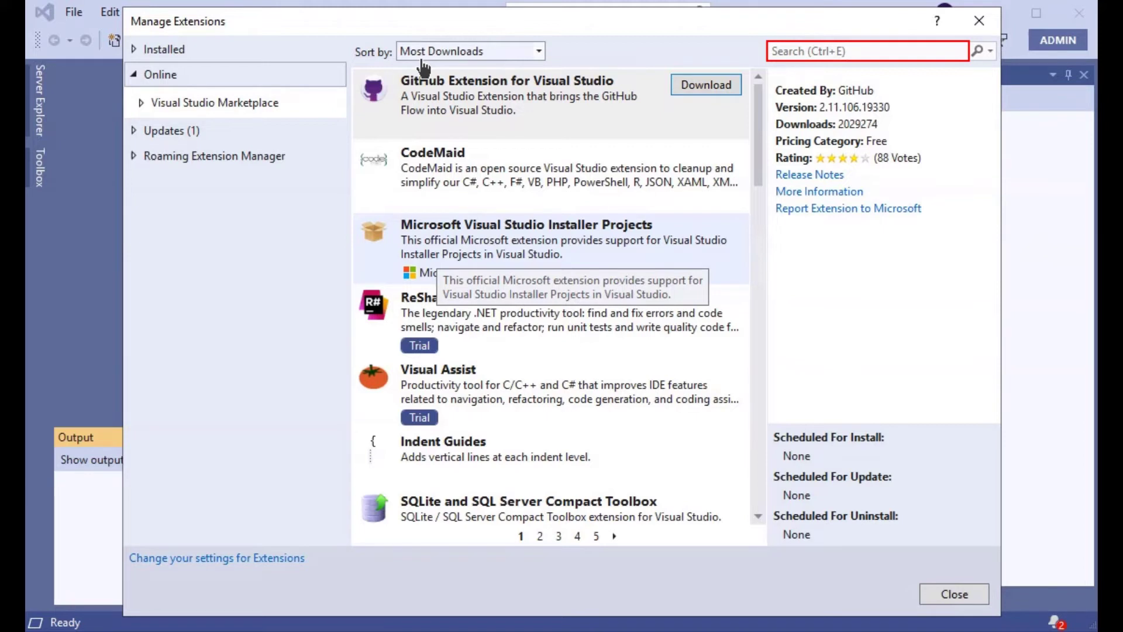
left_click(868, 53)
type("fortify")
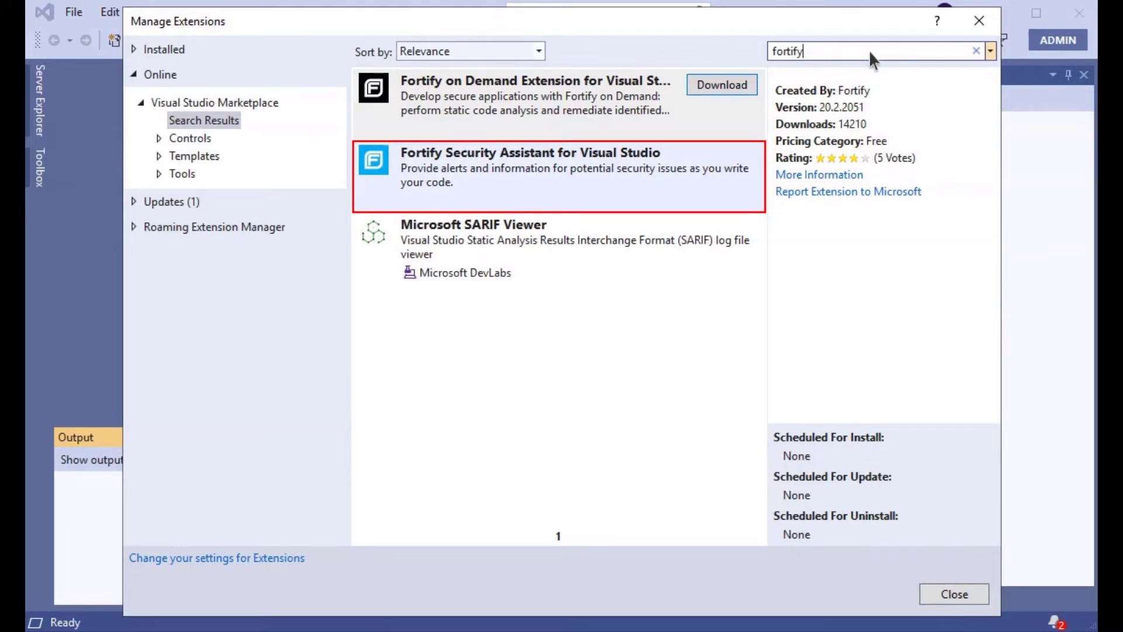
left_click(566, 186)
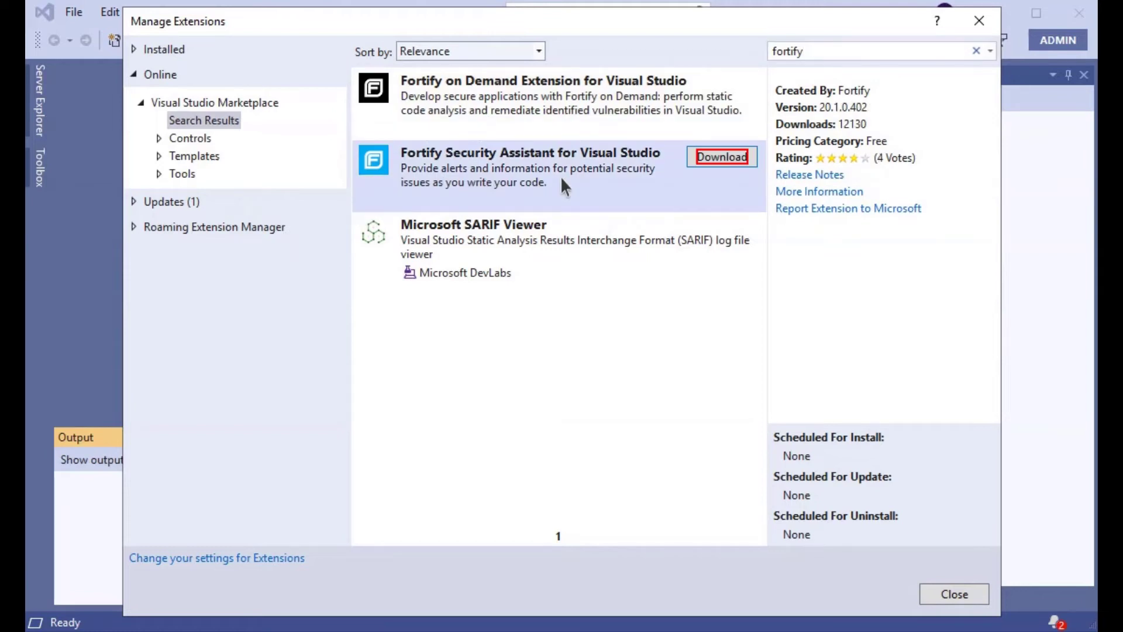
left_click(721, 160)
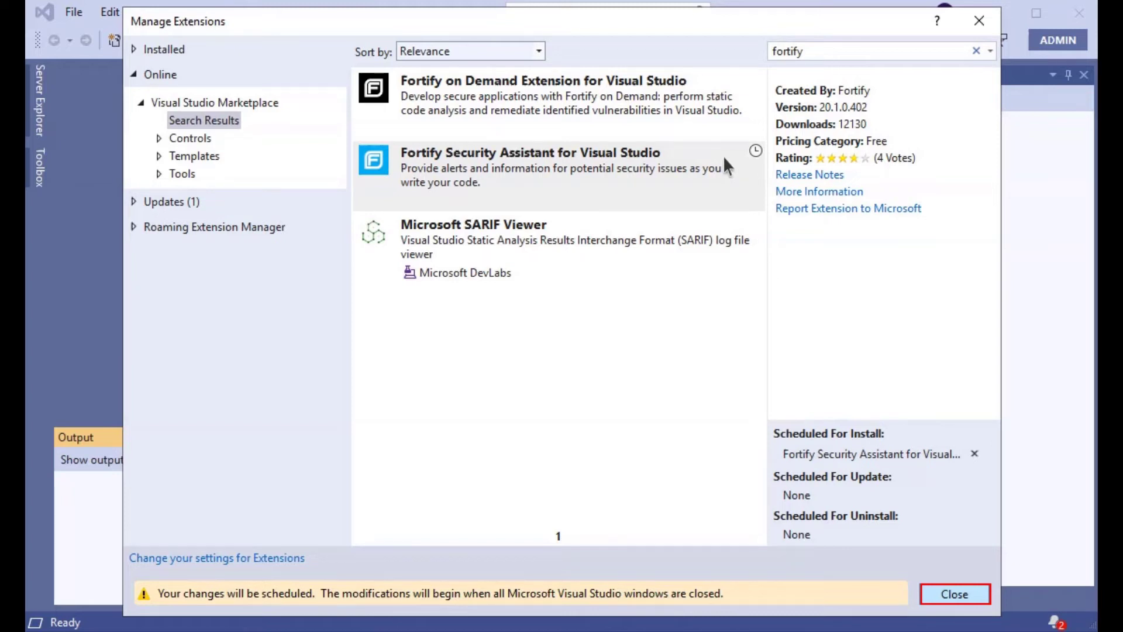
Close Manage Extensions and exit Visual Studio so the VSIX Installer launches
left_click(954, 594)
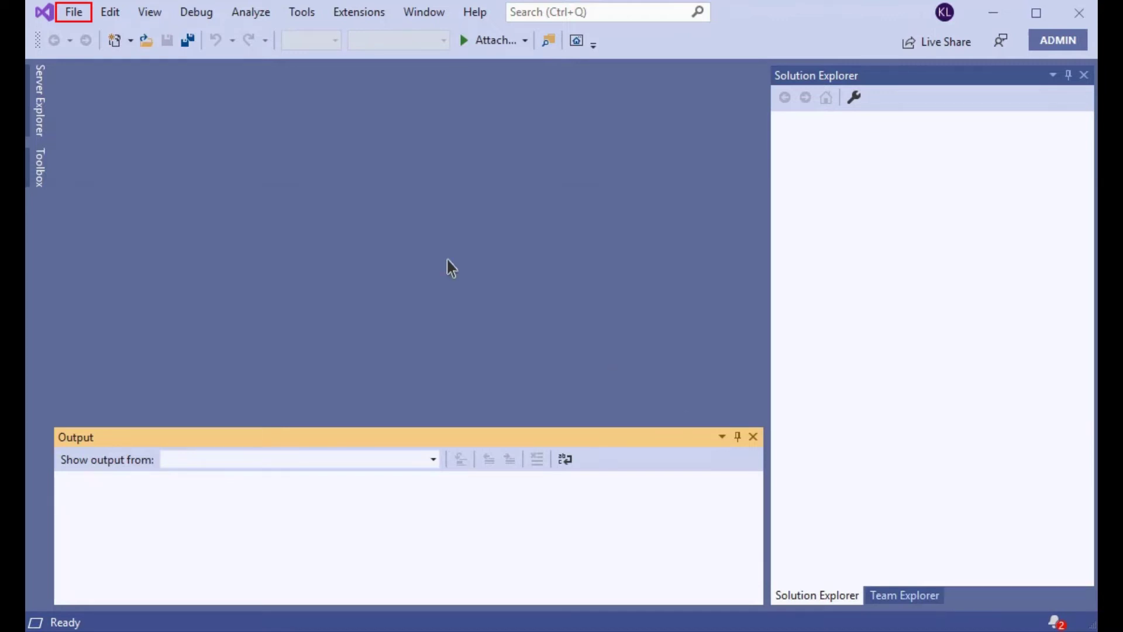
left_click(74, 12)
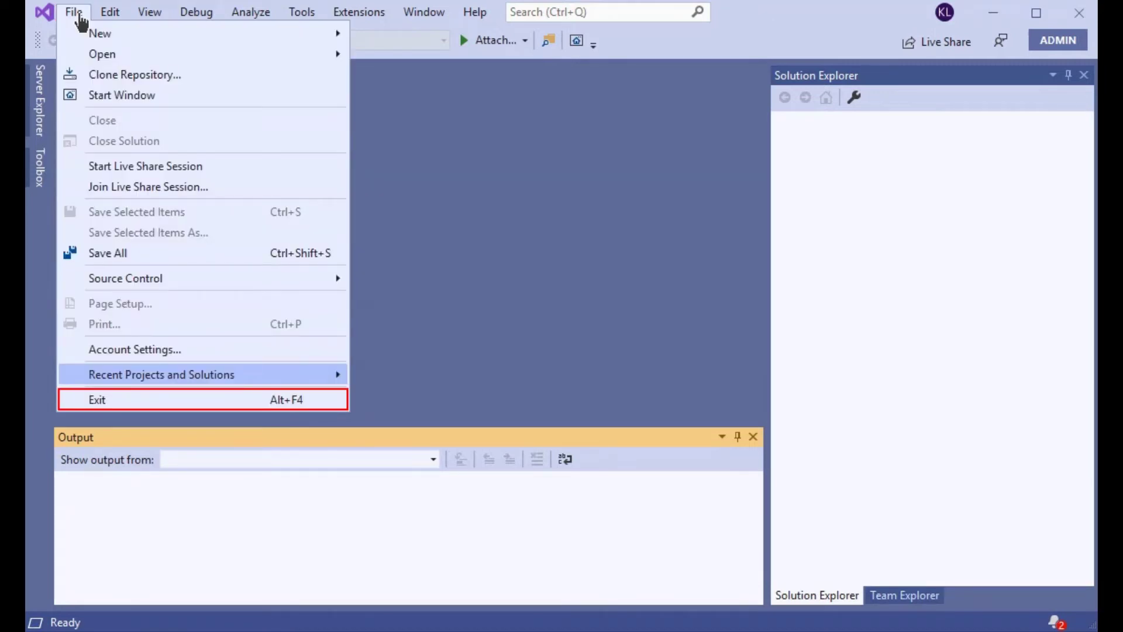
left_click(207, 400)
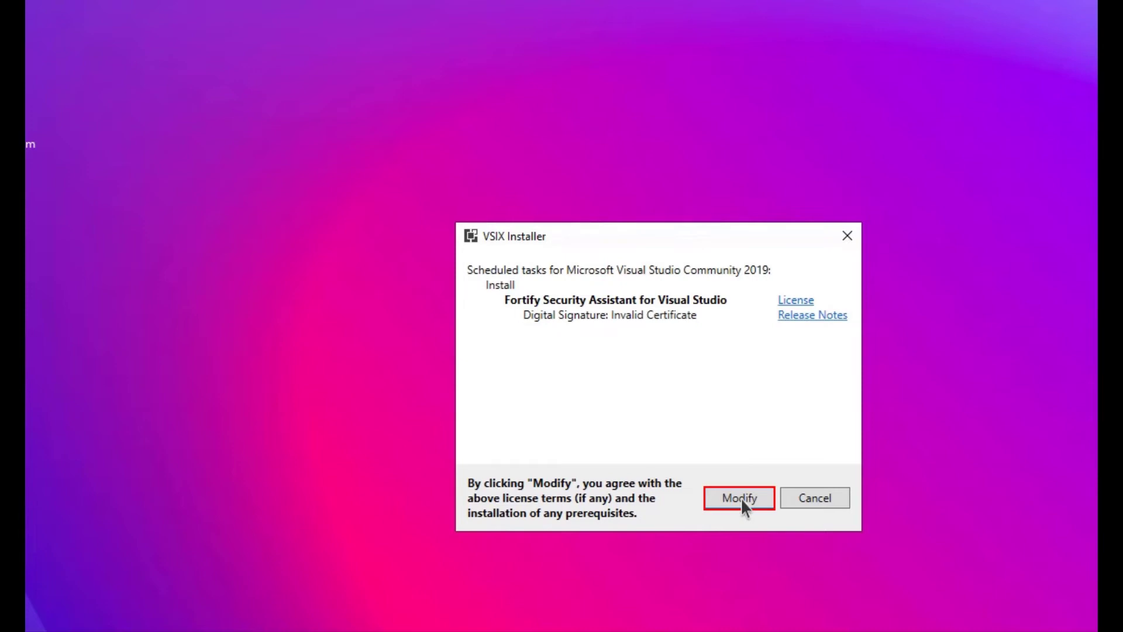
Apply the Fortify Security Assistant modification in VSIX Installer and close it when complete
left_click(741, 498)
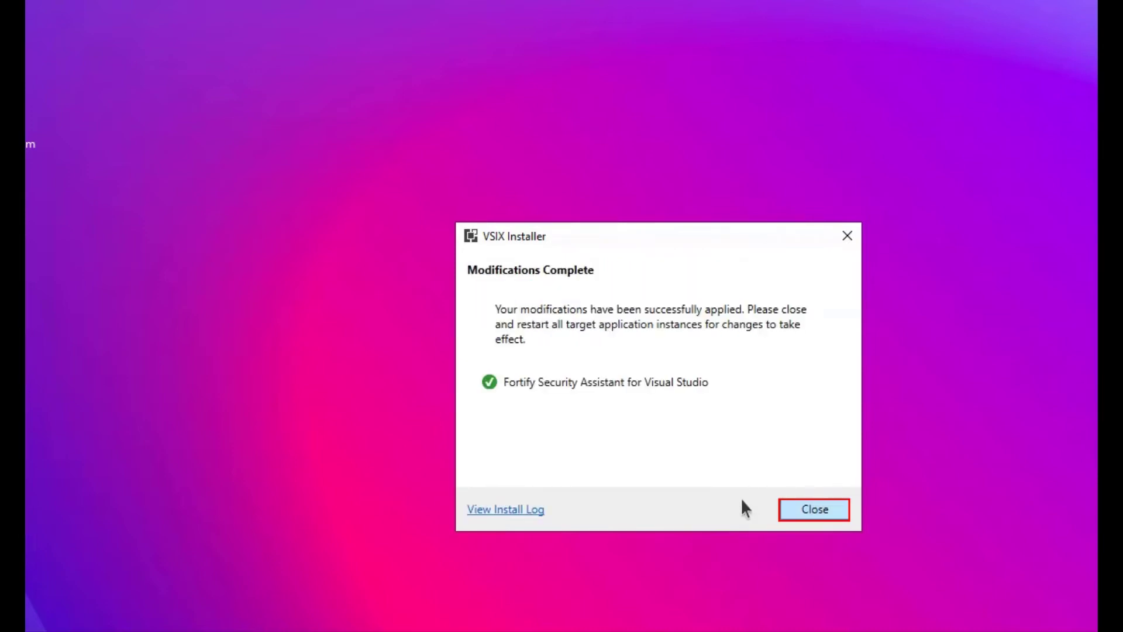
left_click(811, 509)
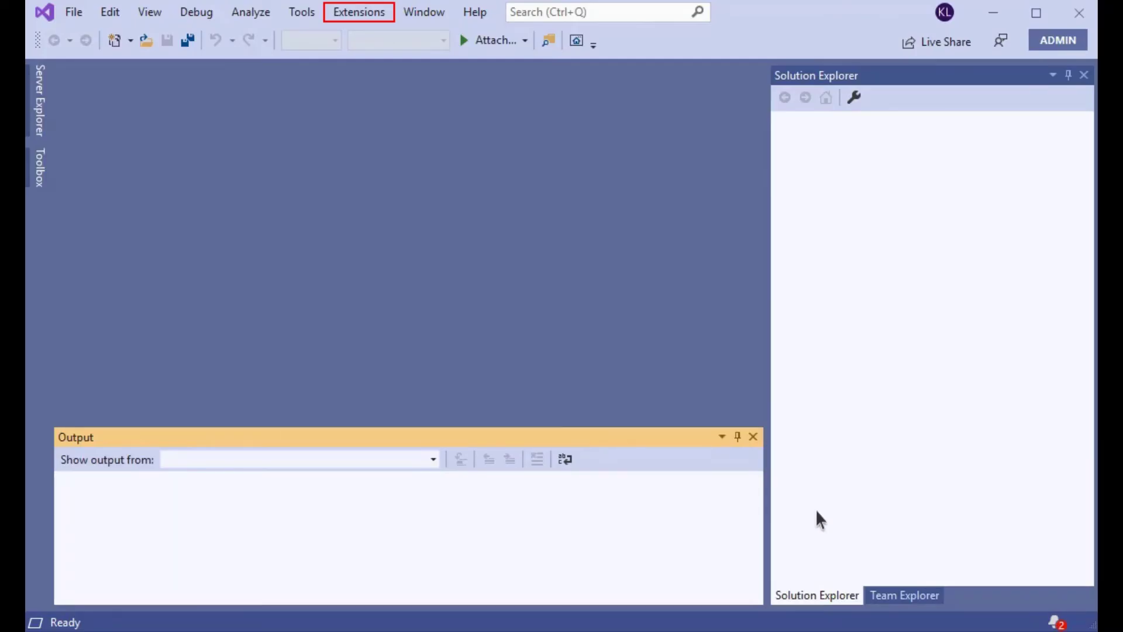
Open the Fortify Security Assistant Options from the Extensions menu
left_click(366, 20)
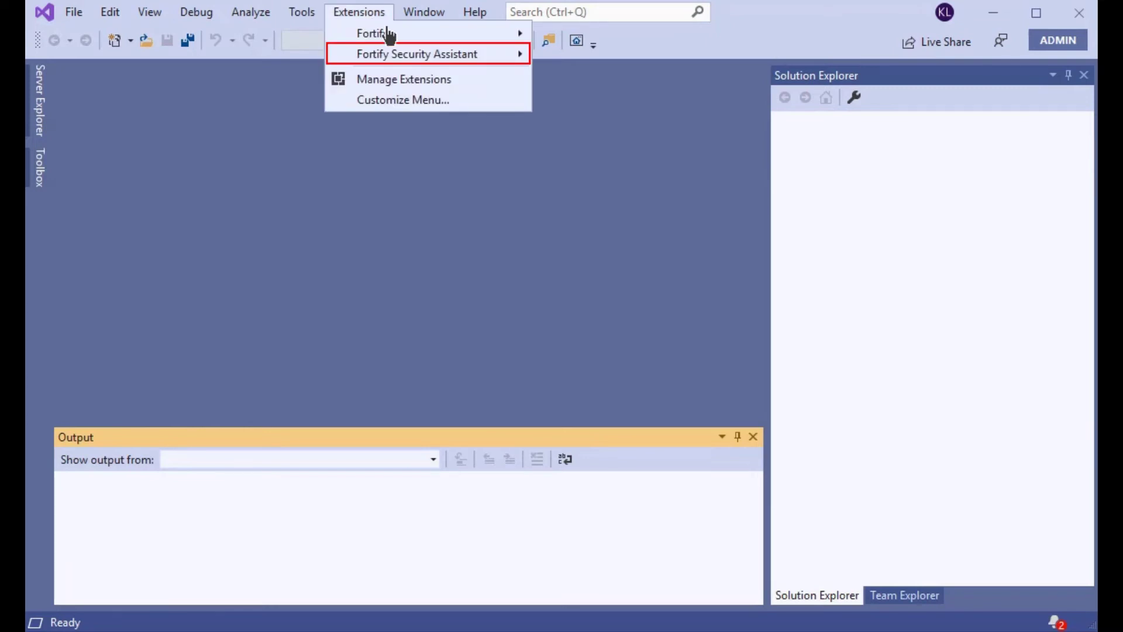
mouse_move(417, 54)
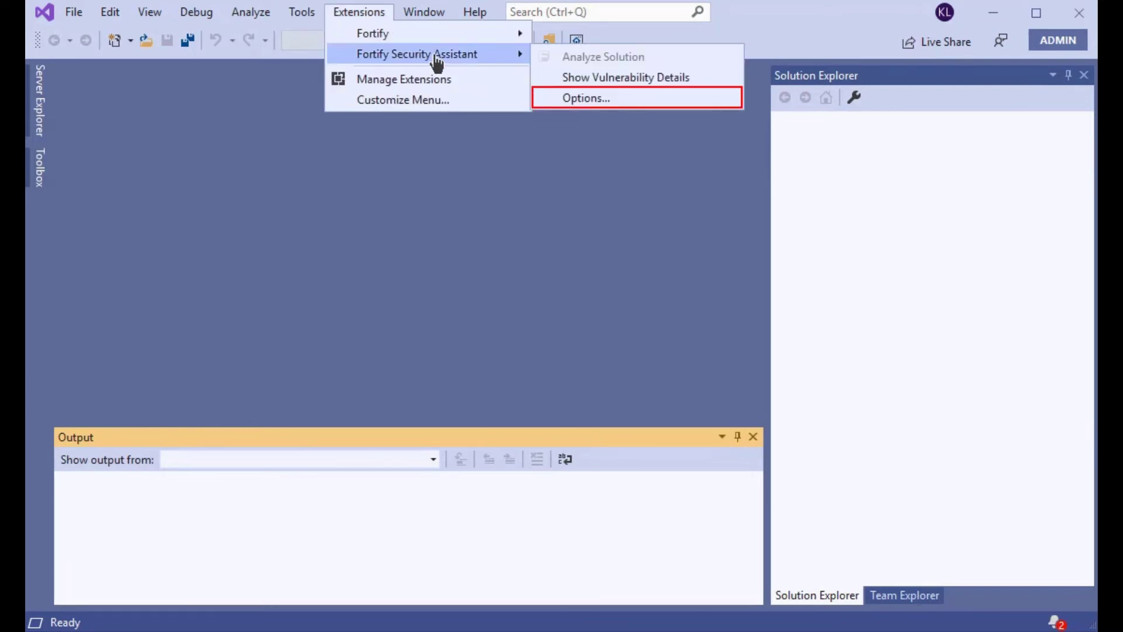
left_click(643, 104)
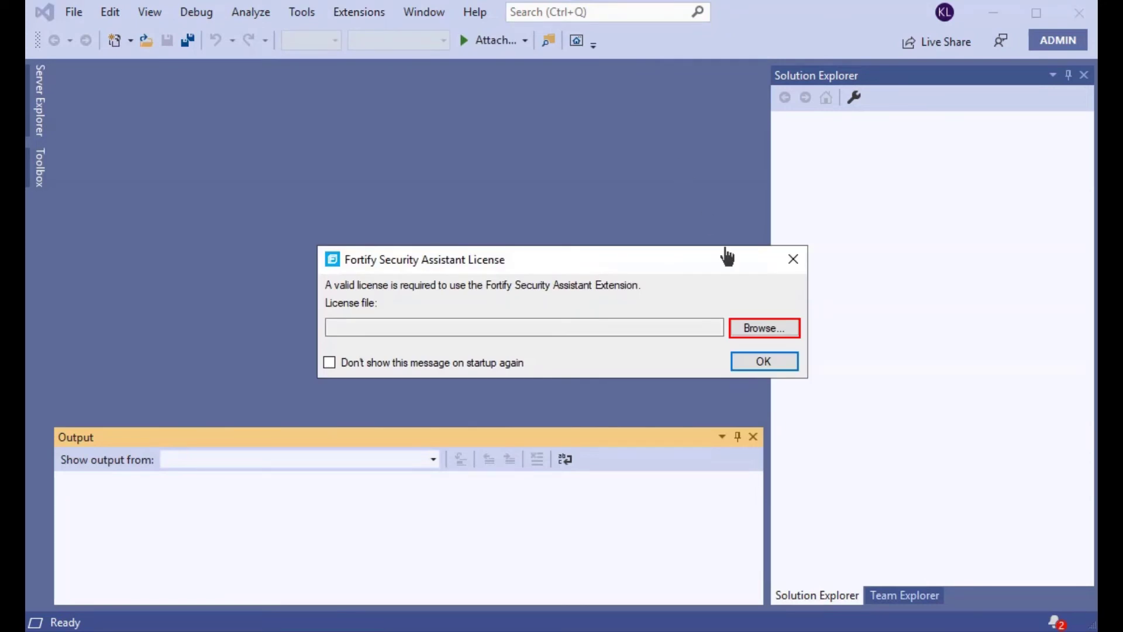
Load fortify.license from the Fortify_SCA_and_Apps_20.2.0 folder and accept it
left_click(764, 329)
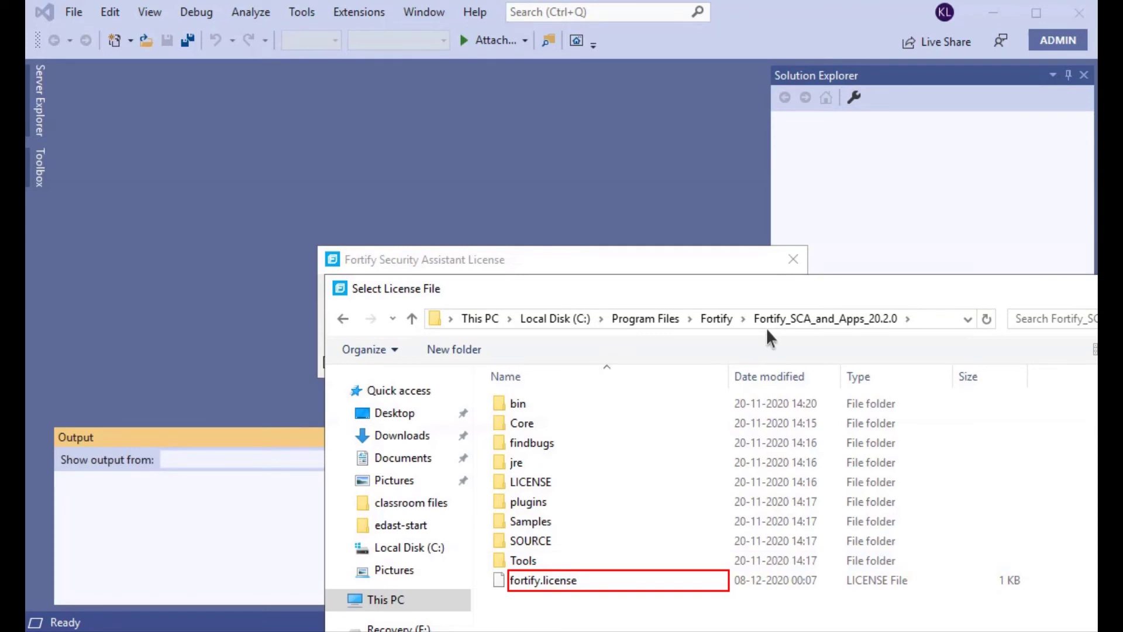
double_click(620, 581)
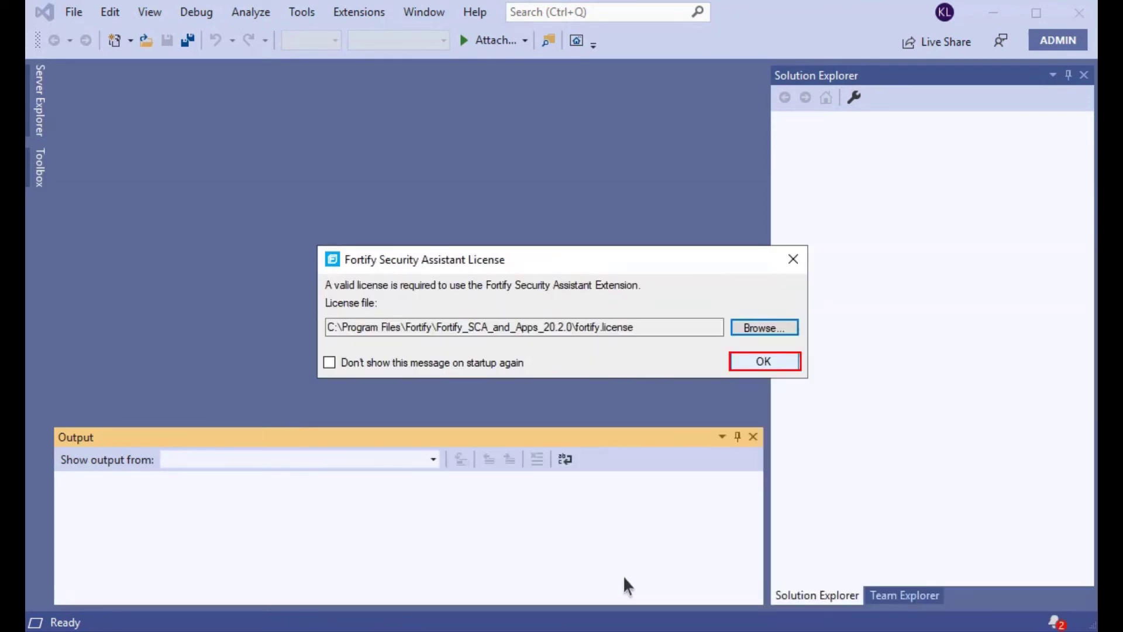
left_click(769, 367)
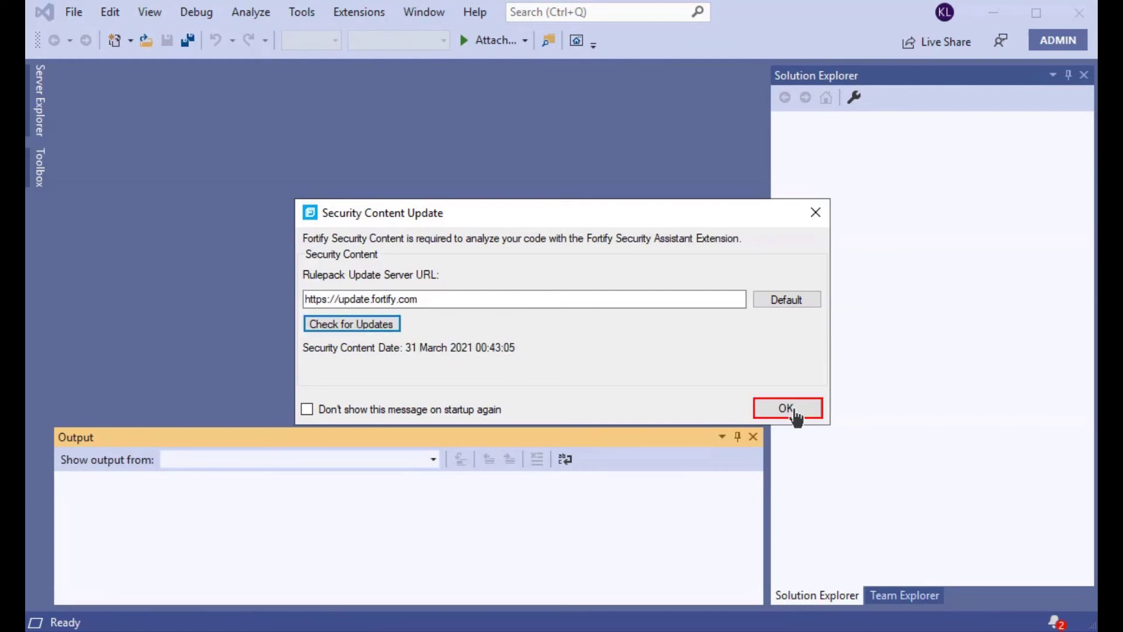
Accept the 31 March 2021 security content update and confirm the Fortify options
left_click(795, 412)
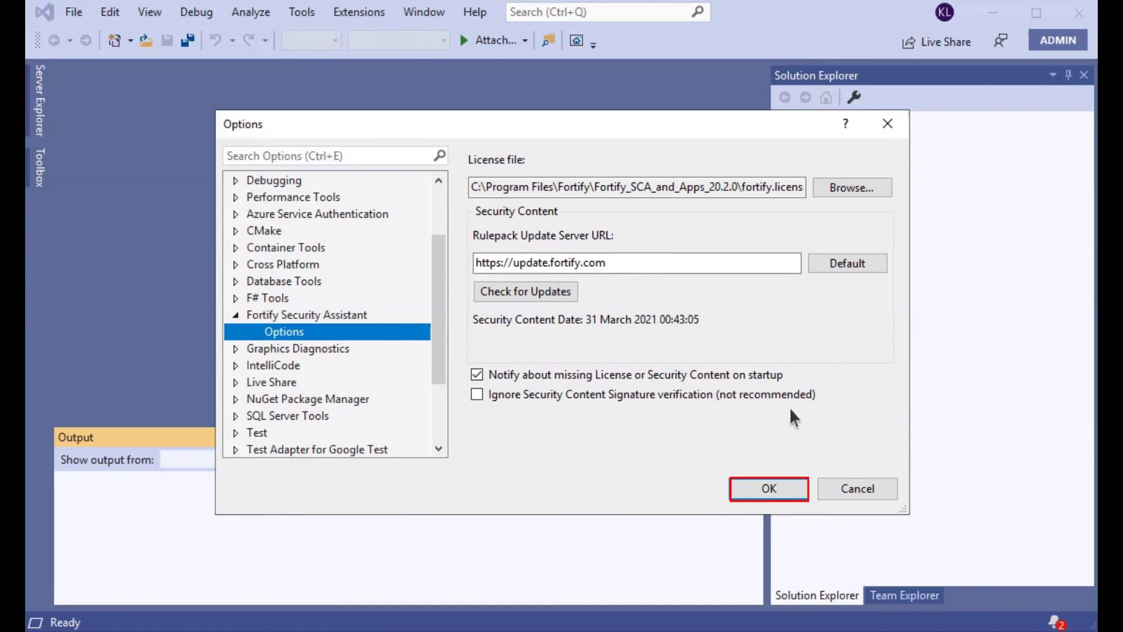
left_click(773, 493)
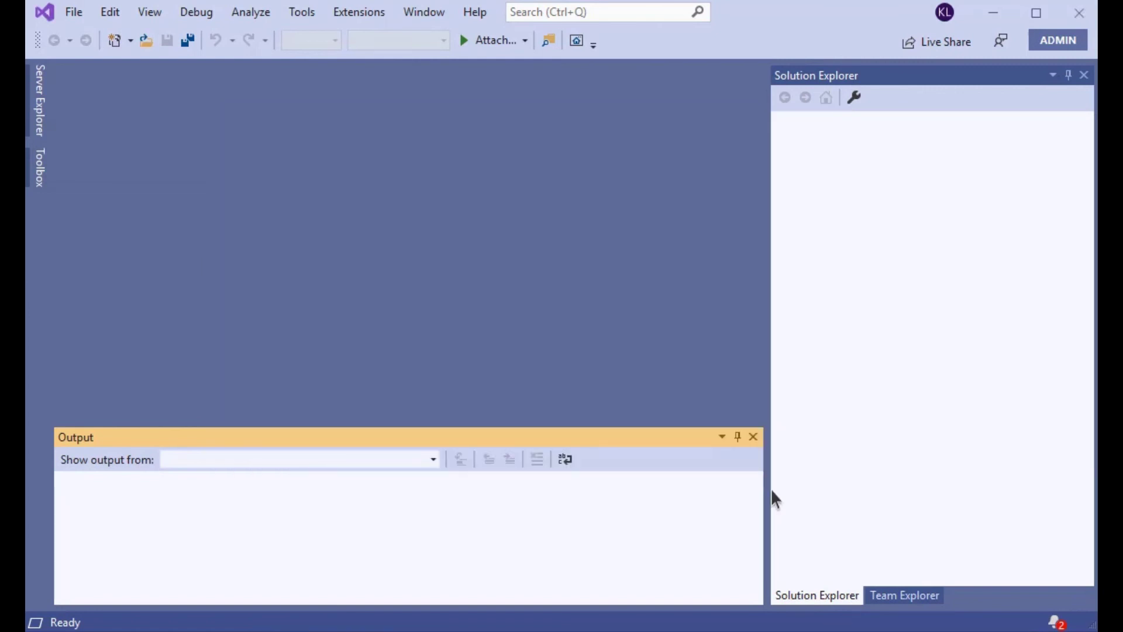